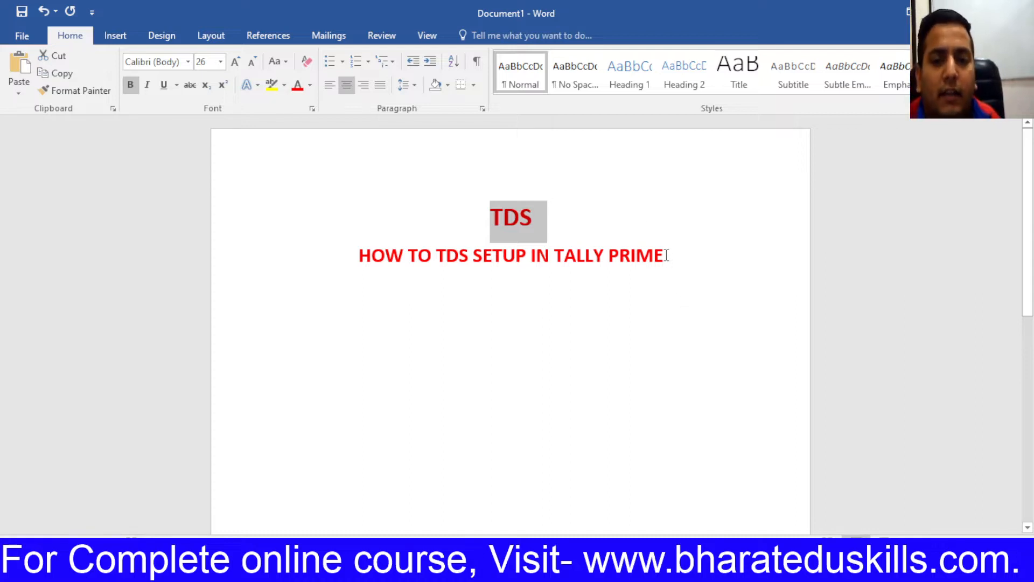
{"action": "left_click", "coordinate": [359, 253]}
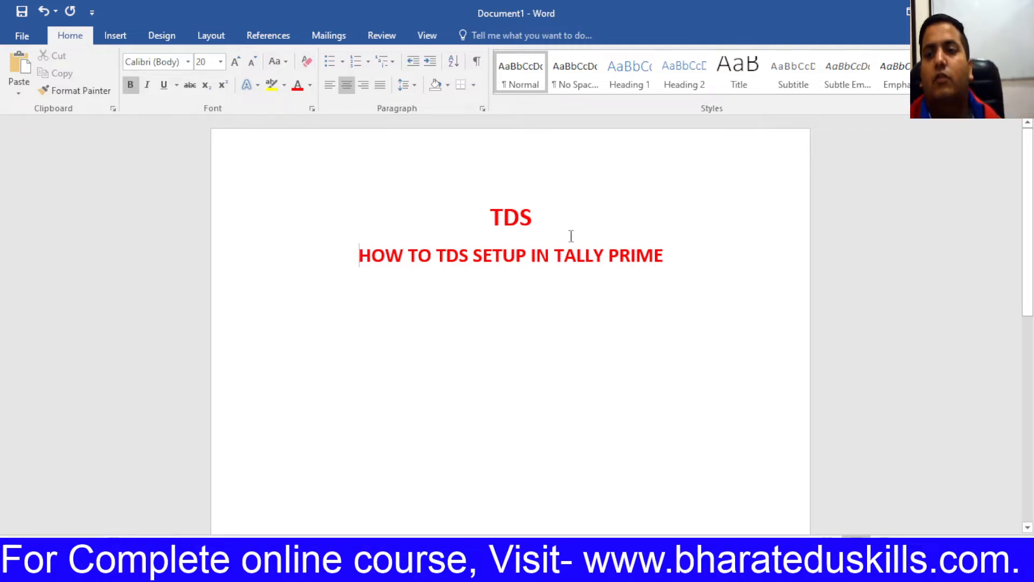
{"action": "left_click", "coordinate": [673, 248]}
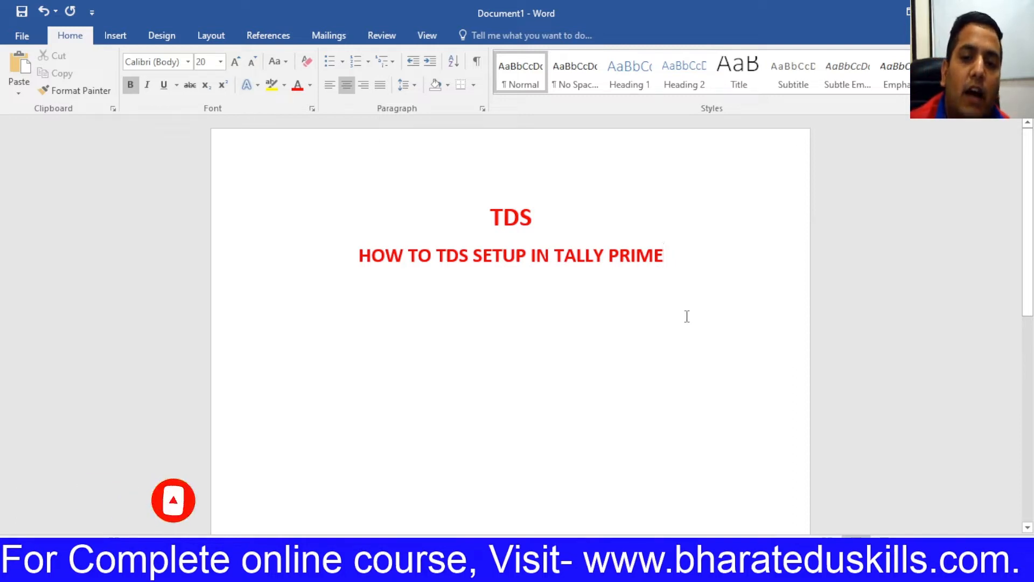
{"action": "left_click_drag", "start_coordinate": [669, 255], "coordinate": [552, 275]}
{"action": "left_click", "coordinate": [548, 323]}
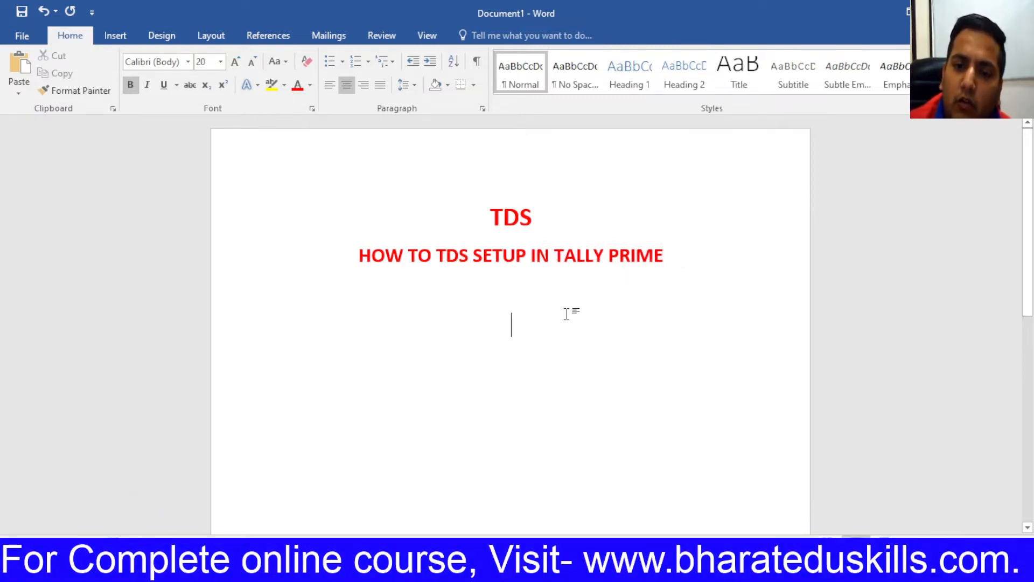
{"action": "left_click", "coordinate": [675, 258]}
{"action": "mouse_move", "coordinate": [675, 258]}
{"action": "left_mouse_down"}
{"action": "mouse_move", "coordinate": [524, 282]}
{"action": "mouse_move", "coordinate": [371, 270]}
{"action": "mouse_move", "coordinate": [680, 259]}
{"action": "left_mouse_up"}
{"action": "left_click", "coordinate": [427, 307]}
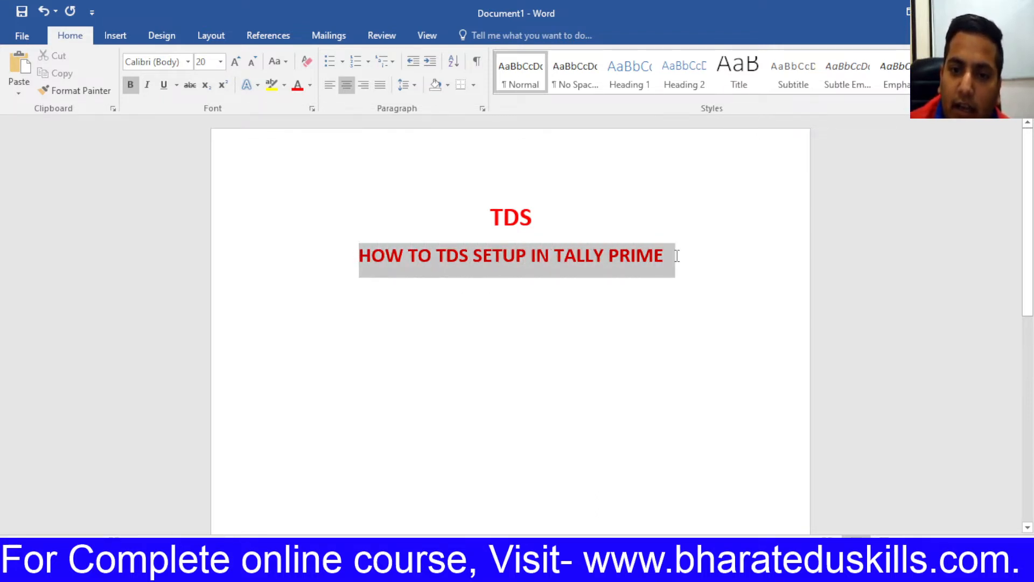
- Switch to TallyPrime and shut the open company Batchwise Detials
{"action": "left_click", "coordinate": [646, 394]}
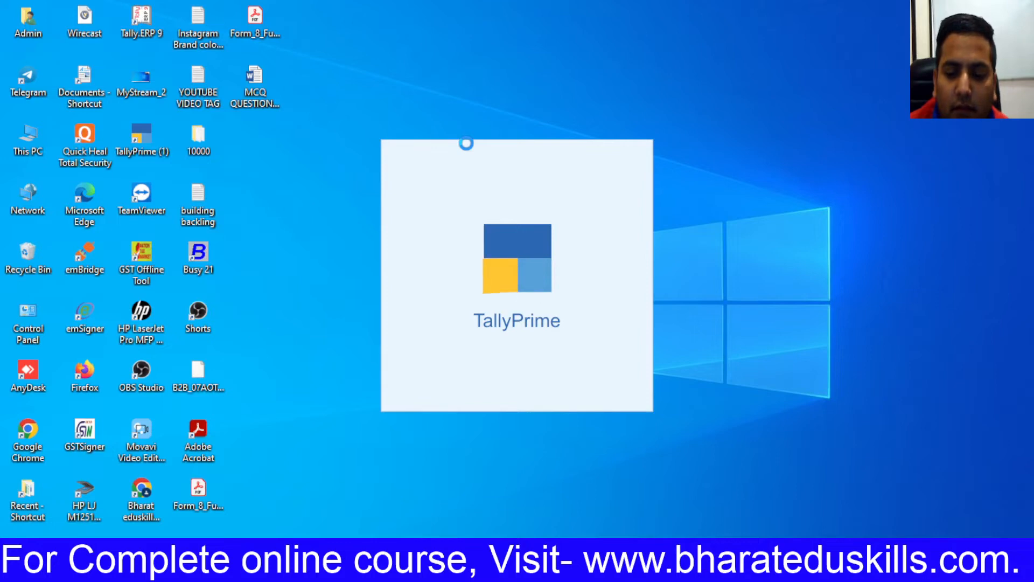
{"action": "key", "text": "ctrl+F3"}
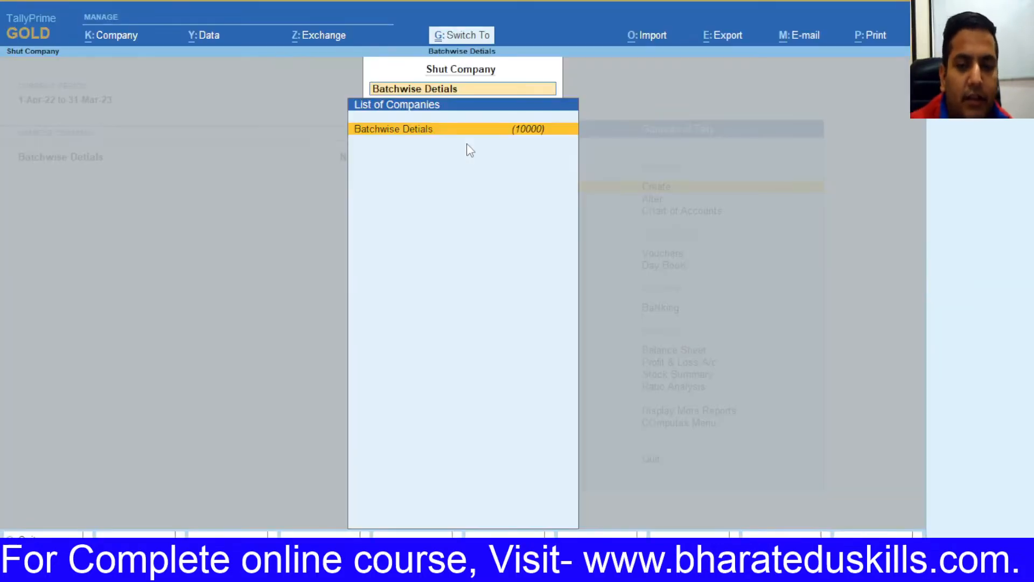
{"action": "key", "text": "Return"}
- Start creating a new company named TDS with TDS as its mailing name
{"action": "key", "text": "Up"}
{"action": "key", "text": "Up"}
{"action": "key", "text": "Up"}
{"action": "key", "text": "Up"}
{"action": "key", "text": "Up"}
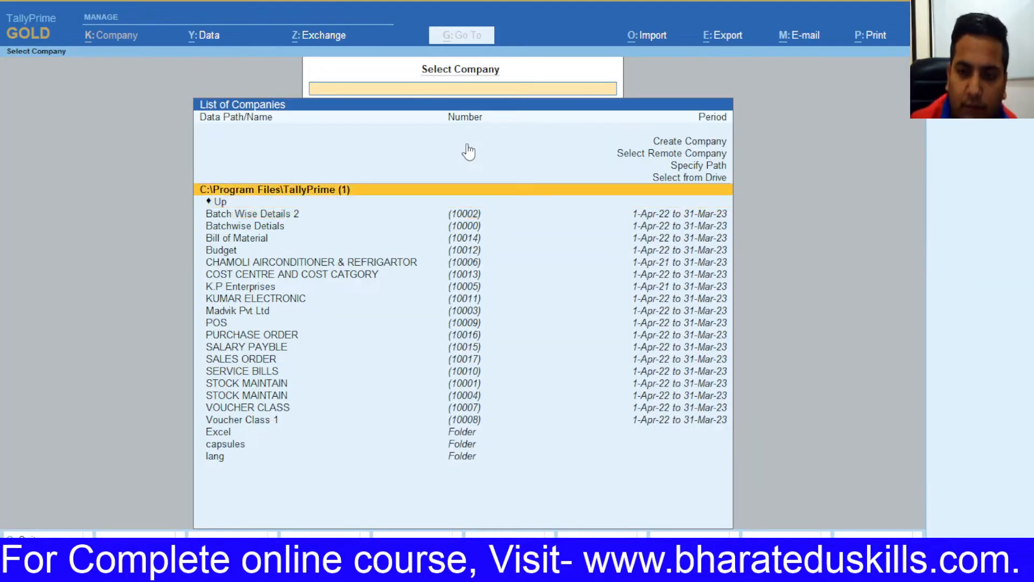
{"action": "key", "text": "Return"}
{"action": "type", "text": "TDS"}
{"action": "key", "text": "Return"}
{"action": "key", "text": "Return"}
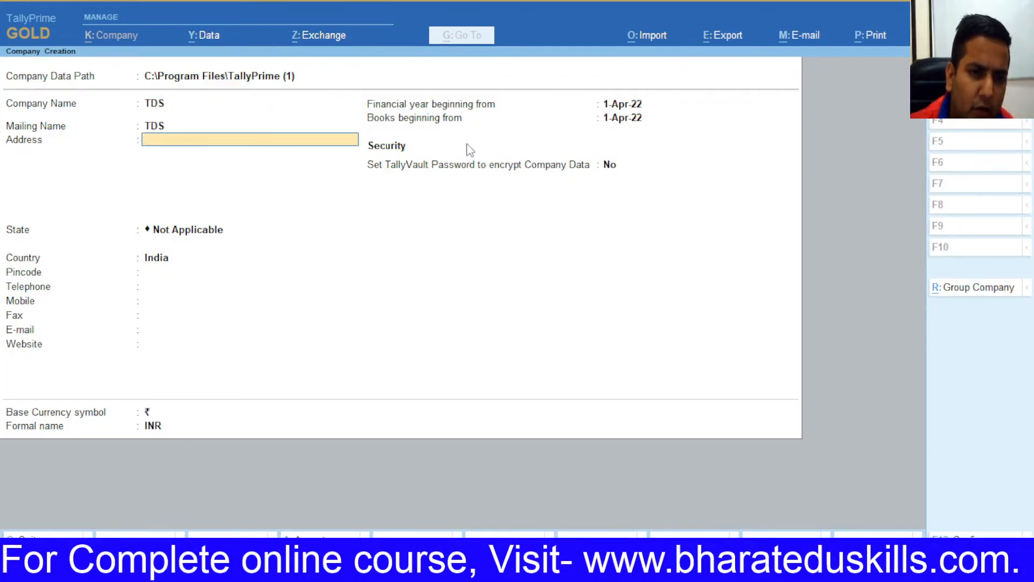
- Leave the company's address blank, set its state to Delhi in India, and enter its pincode
{"action": "key", "text": "Return"}
{"action": "type", "text": "de"}
{"action": "key", "text": "Return"}
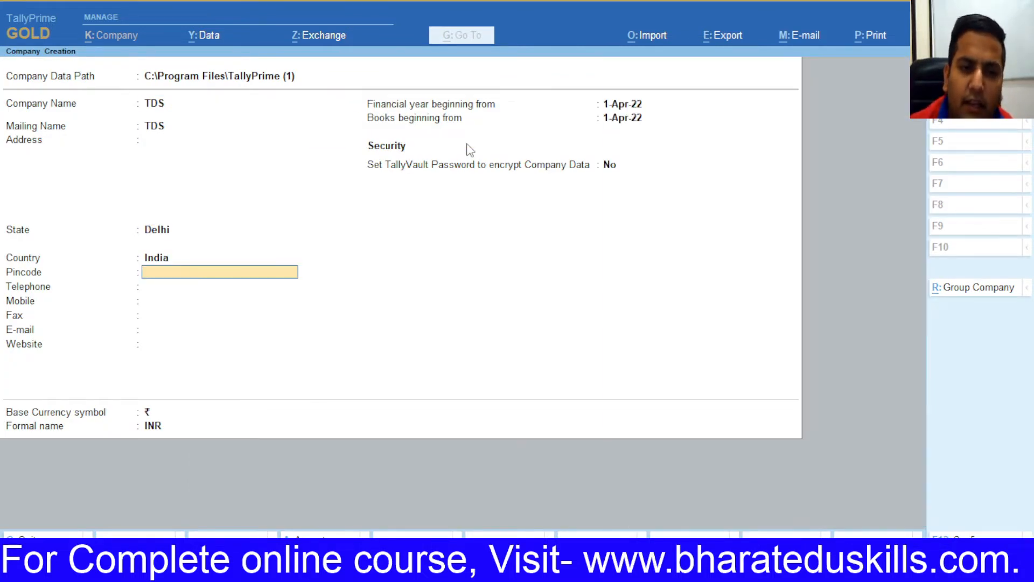
{"action": "type", "text": "110059"}
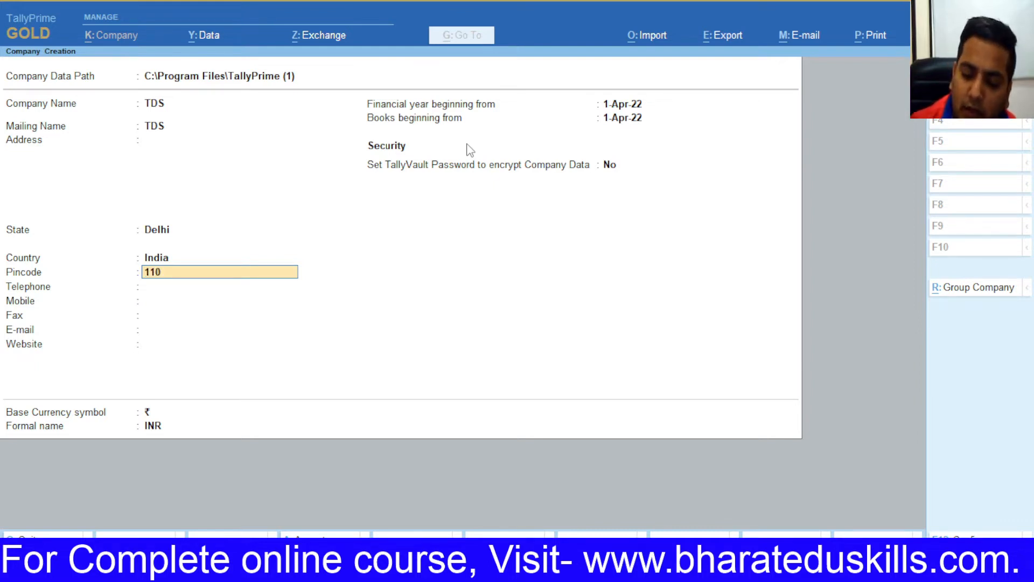
{"action": "key", "text": "Return"}
- Leave the contact fields blank, keep the financial year and books beginning from 1-Apr-22, and save the company
{"action": "key", "text": "Return"}
{"action": "key", "text": "Return"}
{"action": "key", "text": "Return"}
{"action": "key", "text": "Return"}
{"action": "key", "text": "Return"}
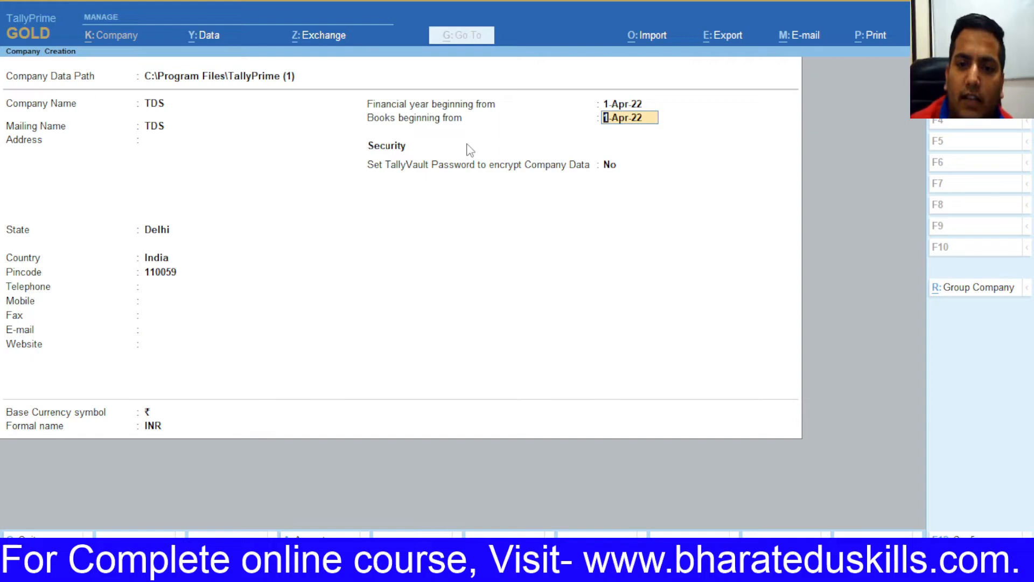
{"action": "key", "text": "Return"}
{"action": "key", "text": "Return"}
{"action": "key", "text": "ctrl+a"}
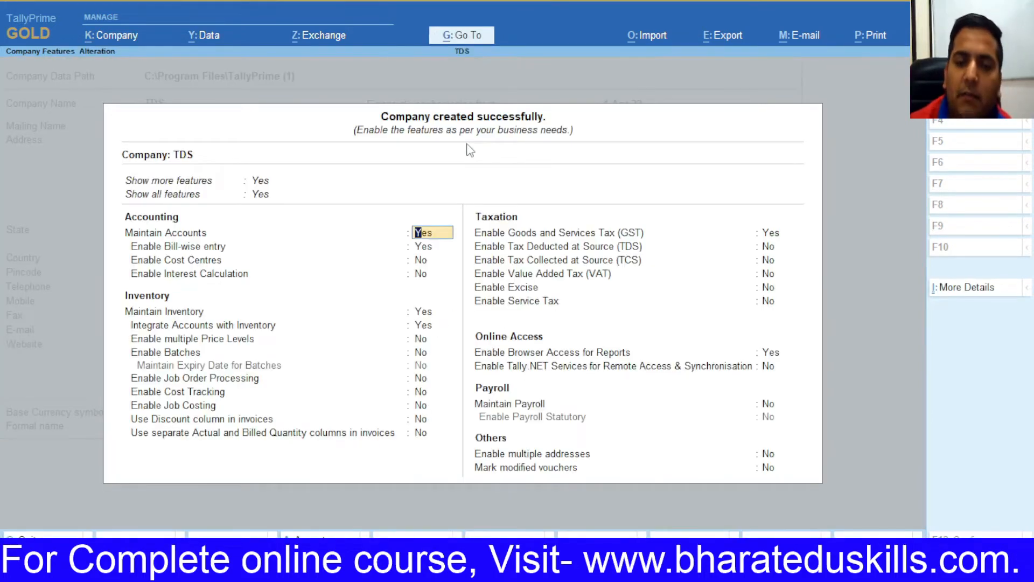
- Enable Tax Deducted at Source (TDS) for the company, keeping the default accounting and inventory features and GST enabled
{"action": "key", "text": "Return"}
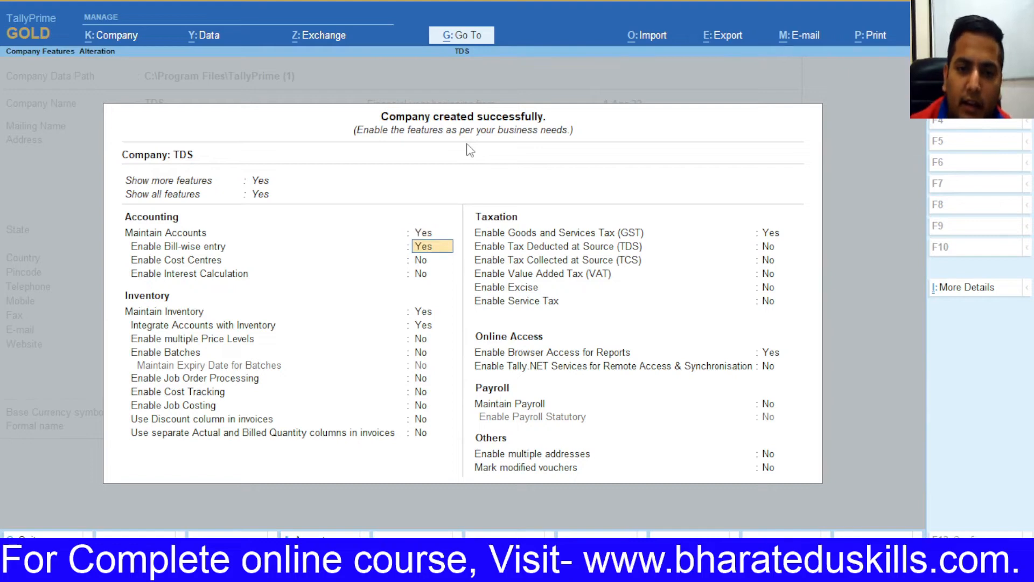
{"action": "key", "text": "Return"}
{"action": "key", "text": "Return"}
{"action": "key", "text": "Return"}
{"action": "key", "text": "Return"}
{"action": "key", "text": "Return"}
{"action": "key", "text": "Return"}
{"action": "key", "text": "Return"}
{"action": "key", "text": "Return"}
{"action": "key", "text": "Return"}
{"action": "key", "text": "Return"}
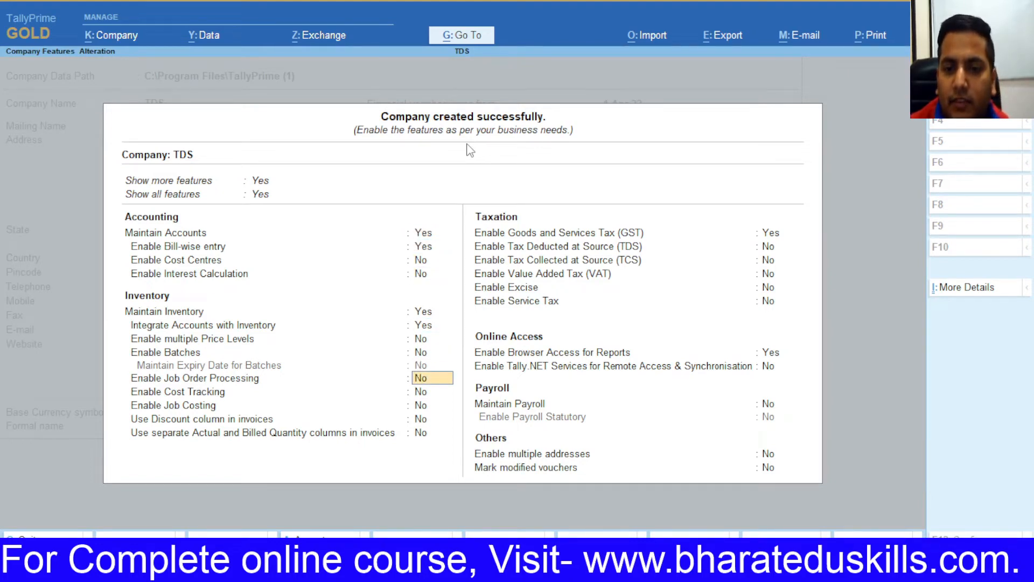
{"action": "key", "text": "Return"}
{"action": "key", "text": "Return"}
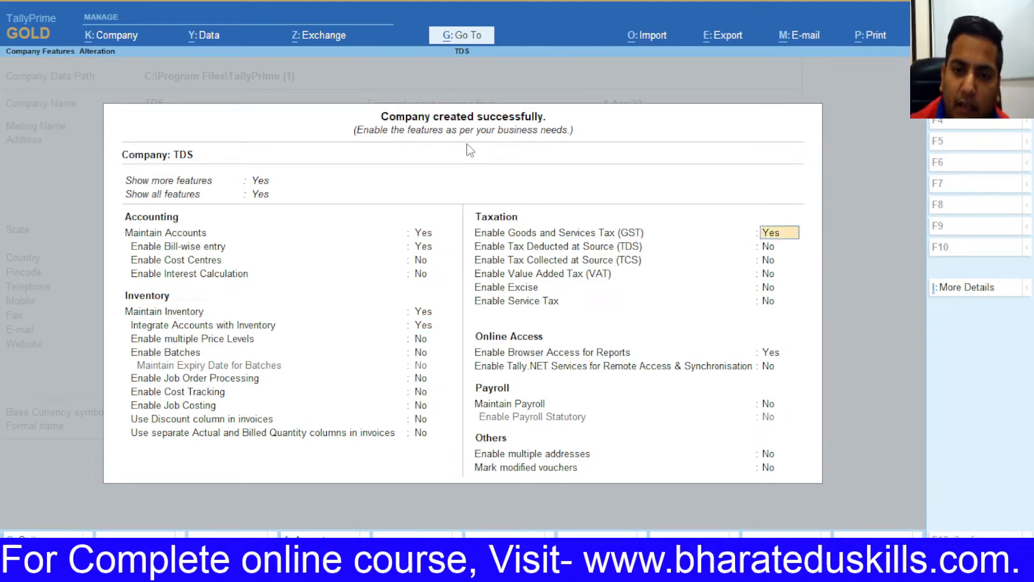
{"action": "key", "text": "Return"}
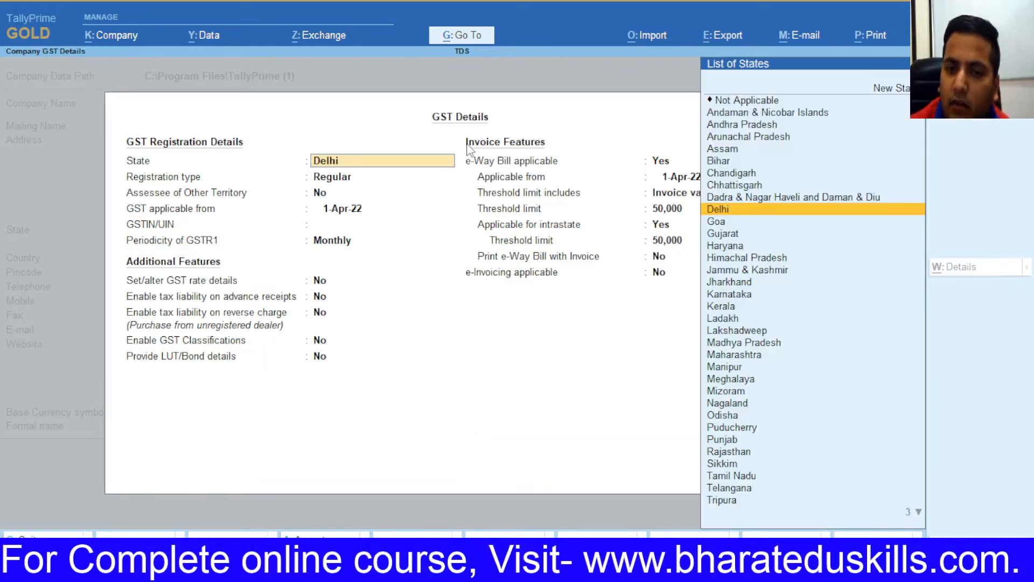
{"action": "key", "text": "Escape"}
{"action": "key", "text": "Return"}
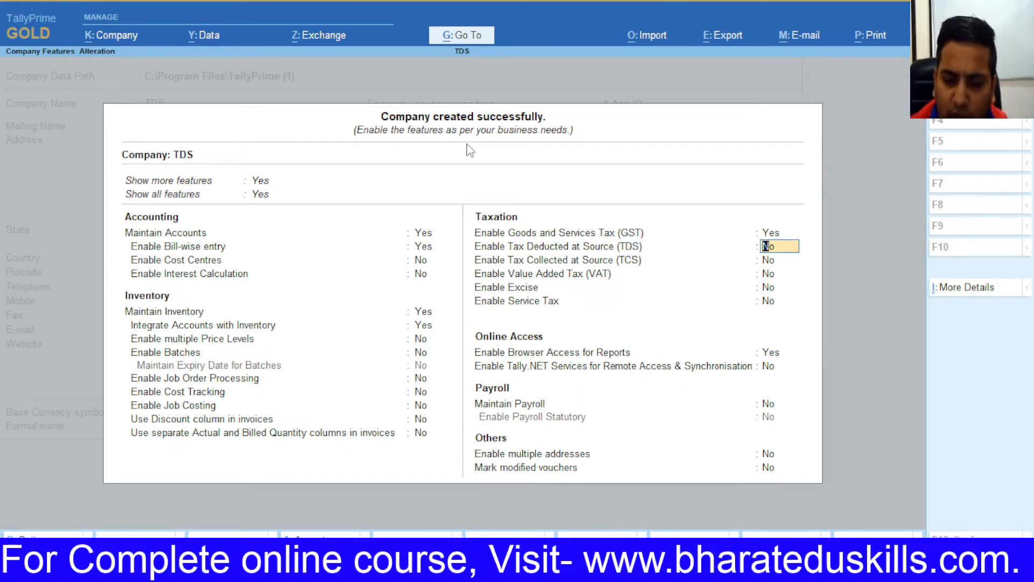
{"action": "type", "text": "y"}
{"action": "key", "text": "Return"}
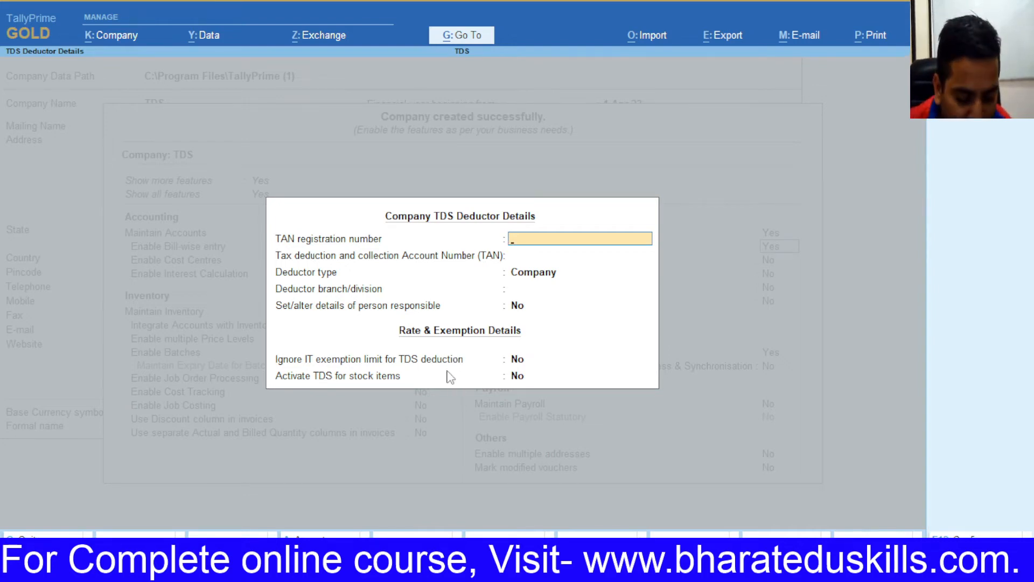
- Enter the company's TAN registration number and the same number as its tax deduction and collection account number
{"action": "type", "text": "DEL"}
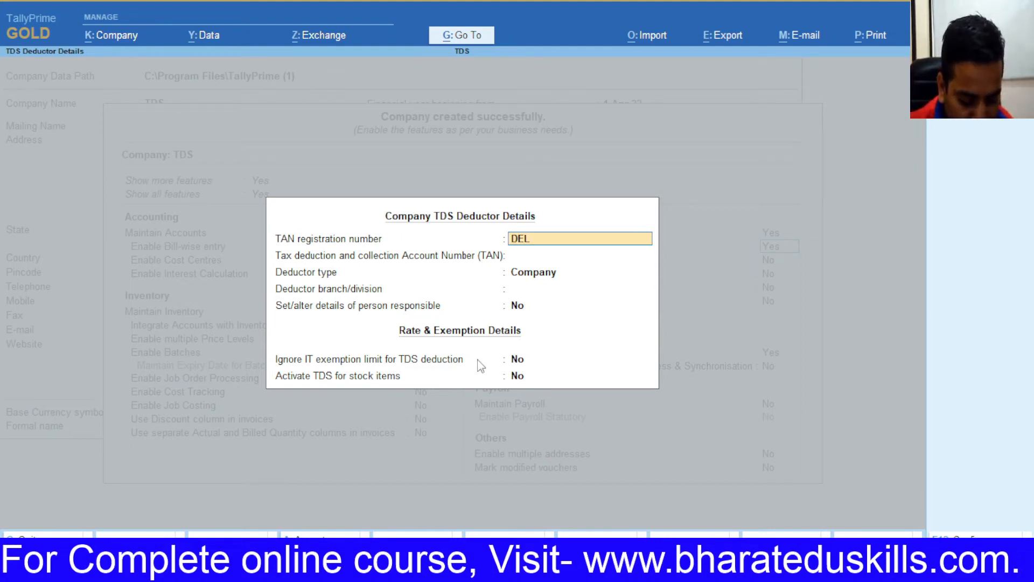
{"action": "type", "text": "S670"}
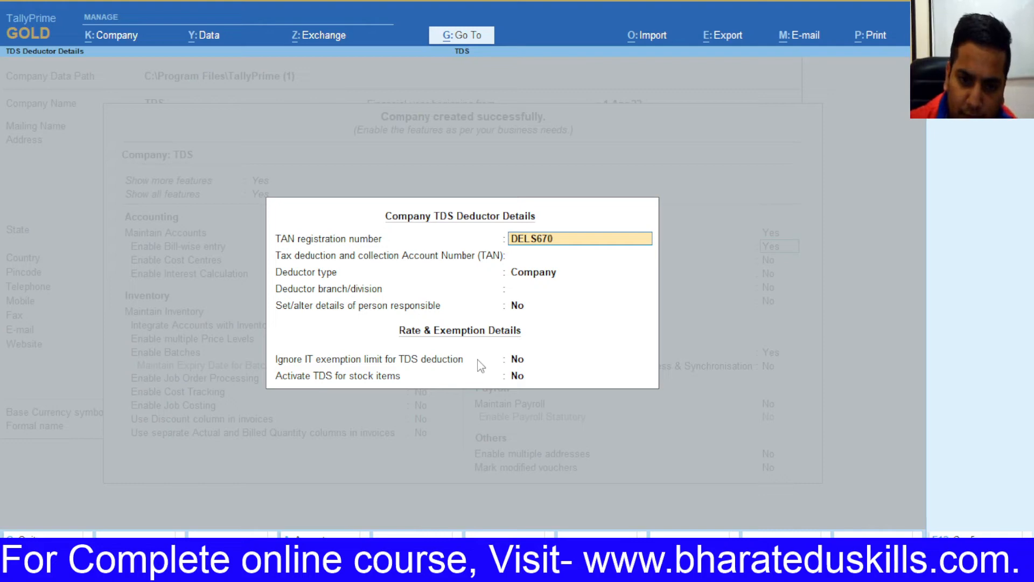
{"action": "type", "text": "968"}
{"action": "key", "text": "Return"}
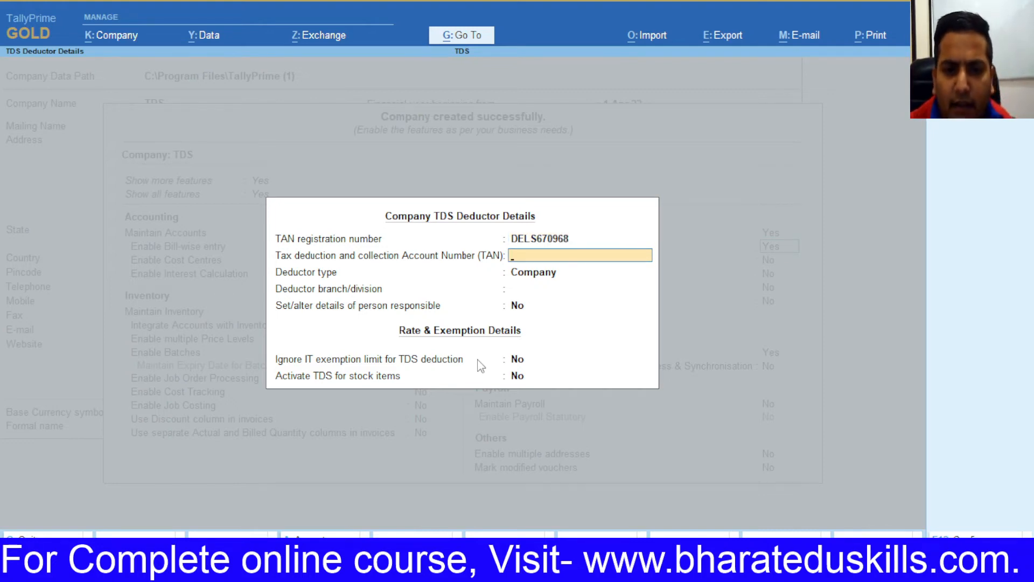
{"action": "key", "text": "BackSpace"}
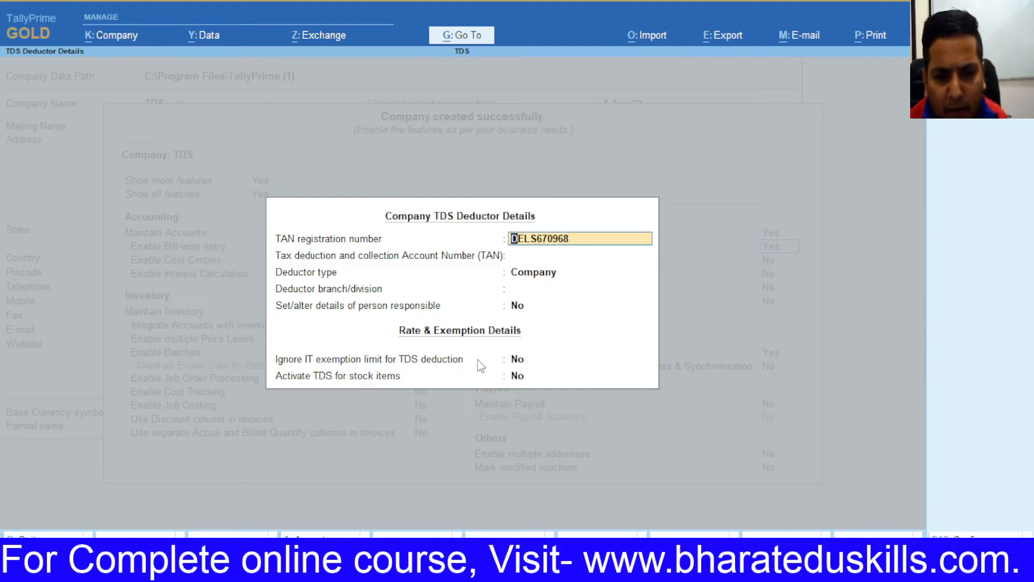
{"action": "key", "text": "Return"}
{"action": "type", "text": "DELS670968"}
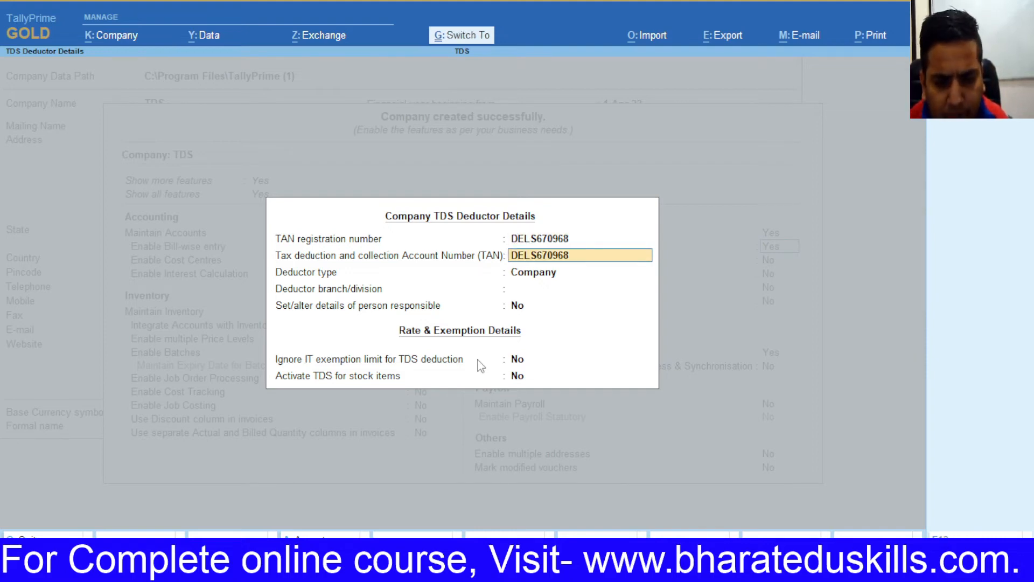
{"action": "key", "text": "Return"}
{"action": "key", "text": "Return"}
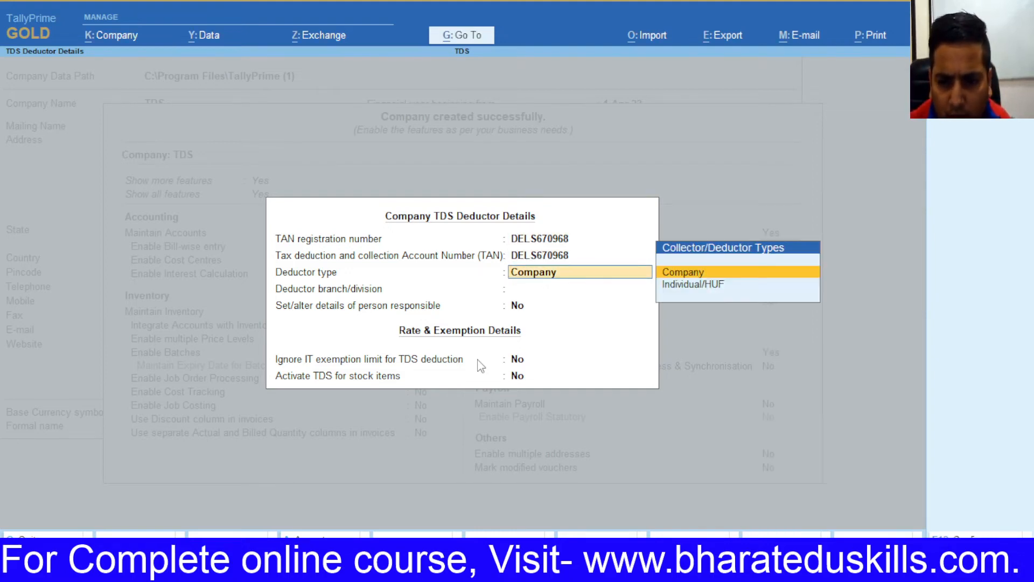
- Keep the deductor type as Company, leave the branch/division blank, and open the details of the person responsible
{"action": "key", "text": "BackSpace"}
{"action": "key", "text": "Return"}
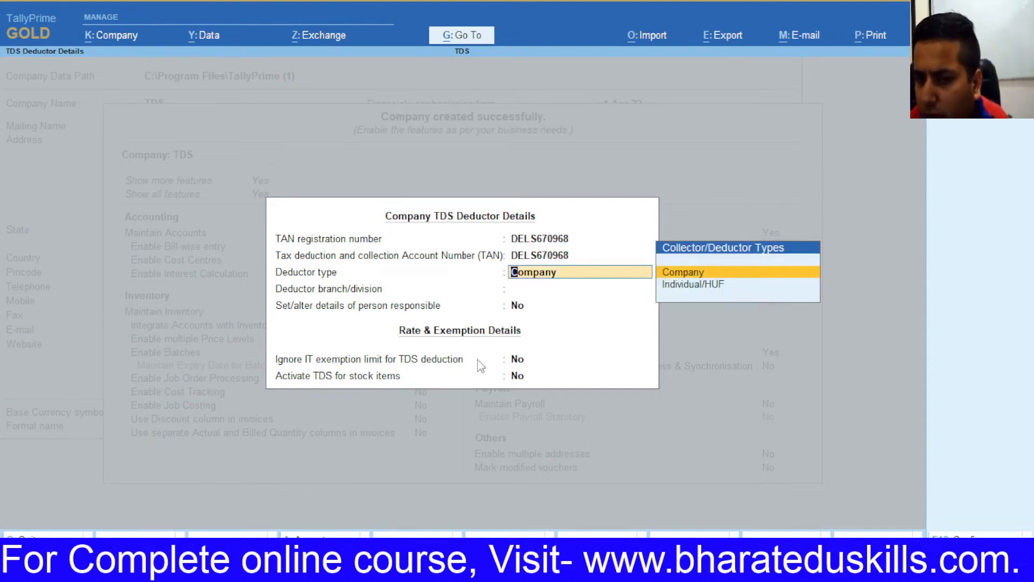
{"action": "key", "text": "BackSpace"}
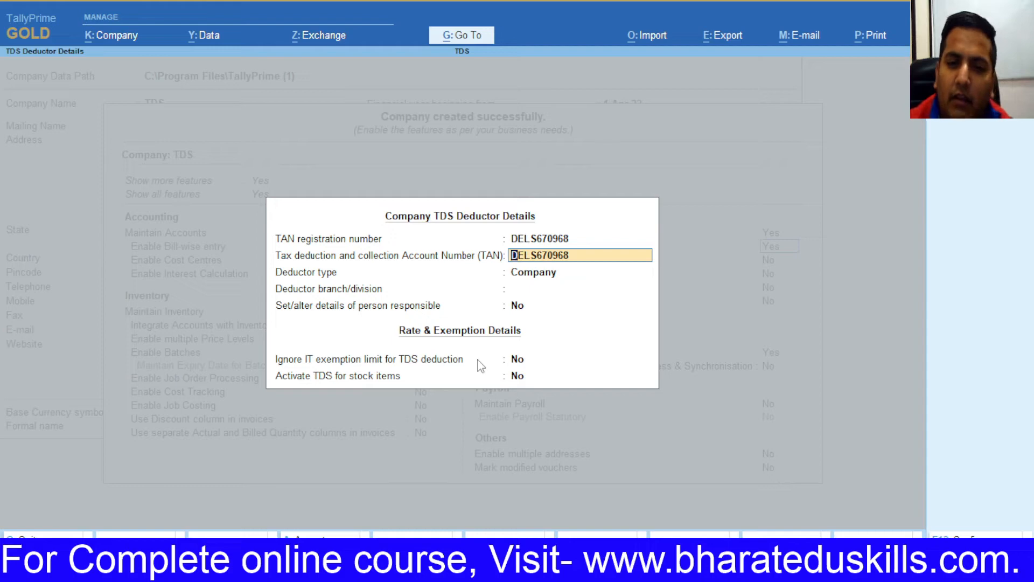
{"action": "key", "text": "Return"}
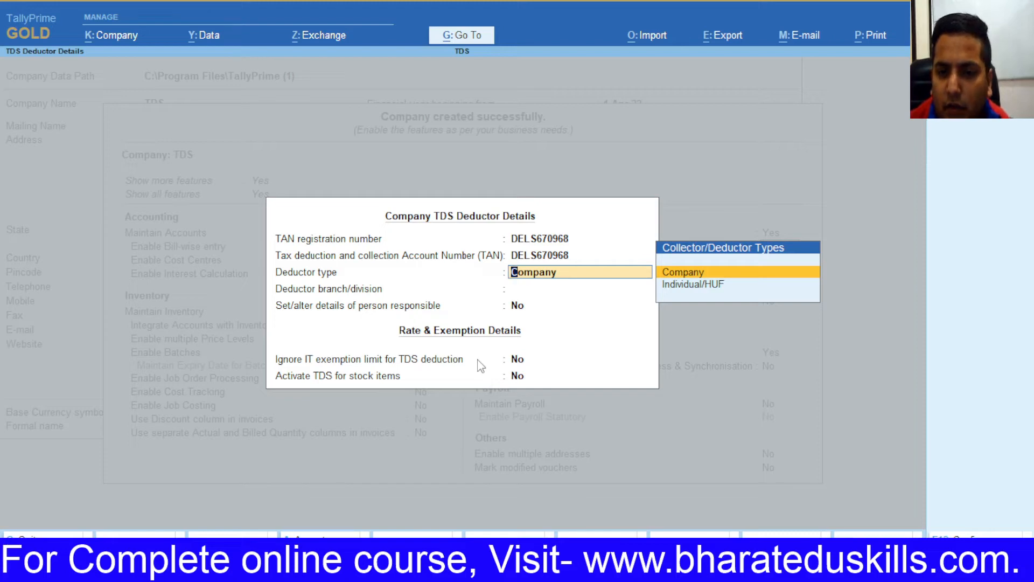
{"action": "key", "text": "Down"}
{"action": "key", "text": "Up"}
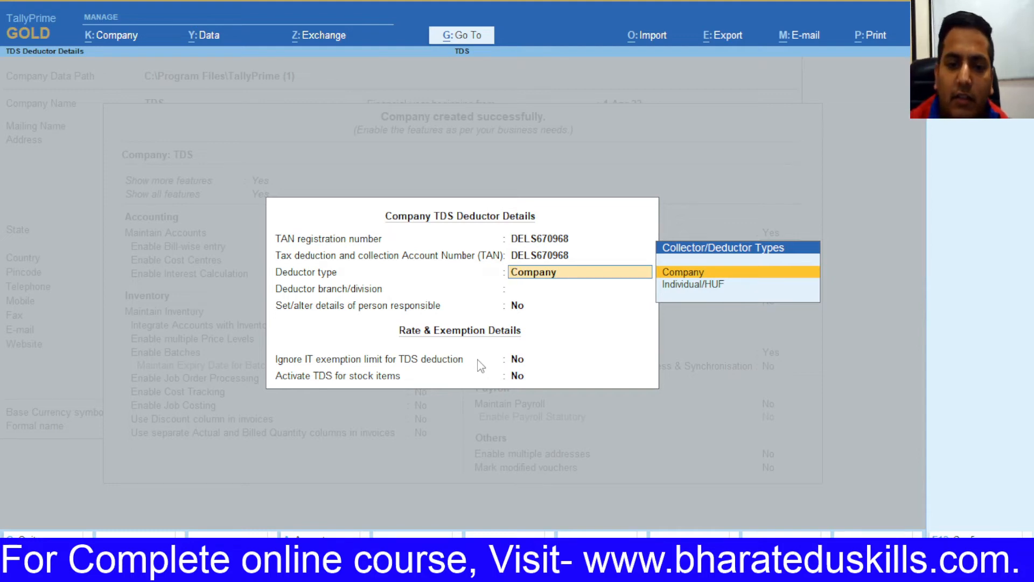
{"action": "key", "text": "Return"}
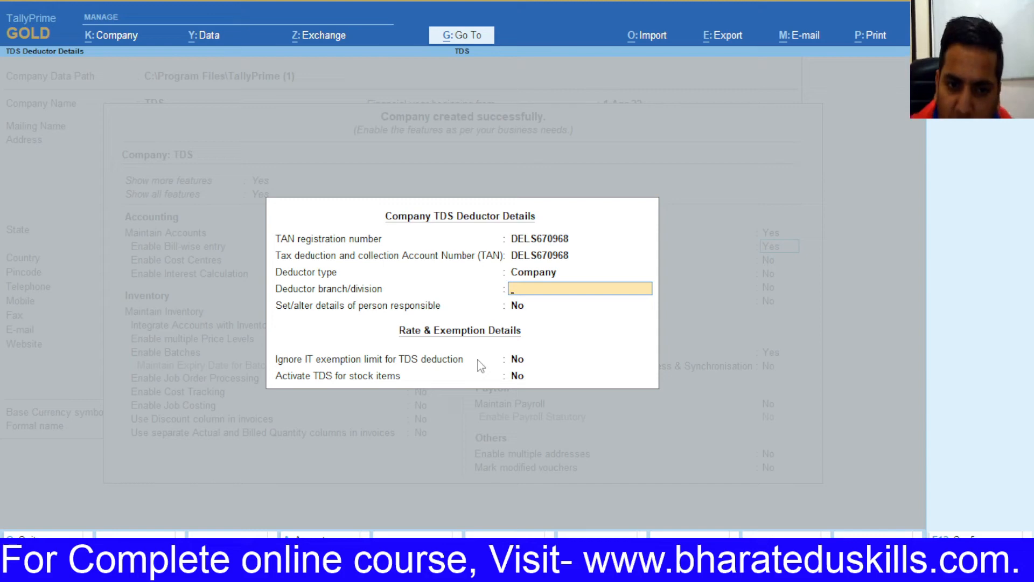
{"action": "key", "text": "Return"}
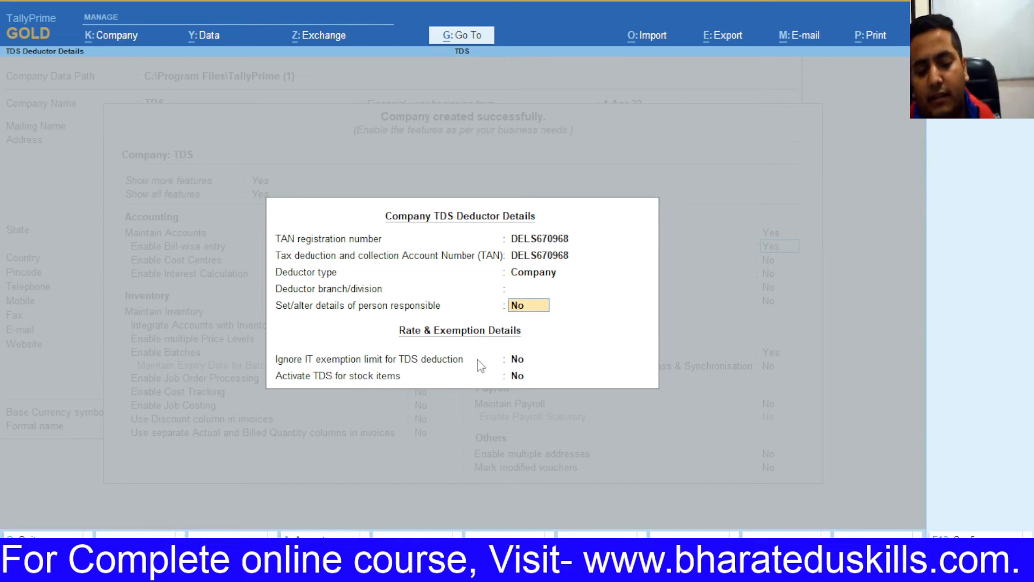
{"action": "key", "text": "y"}
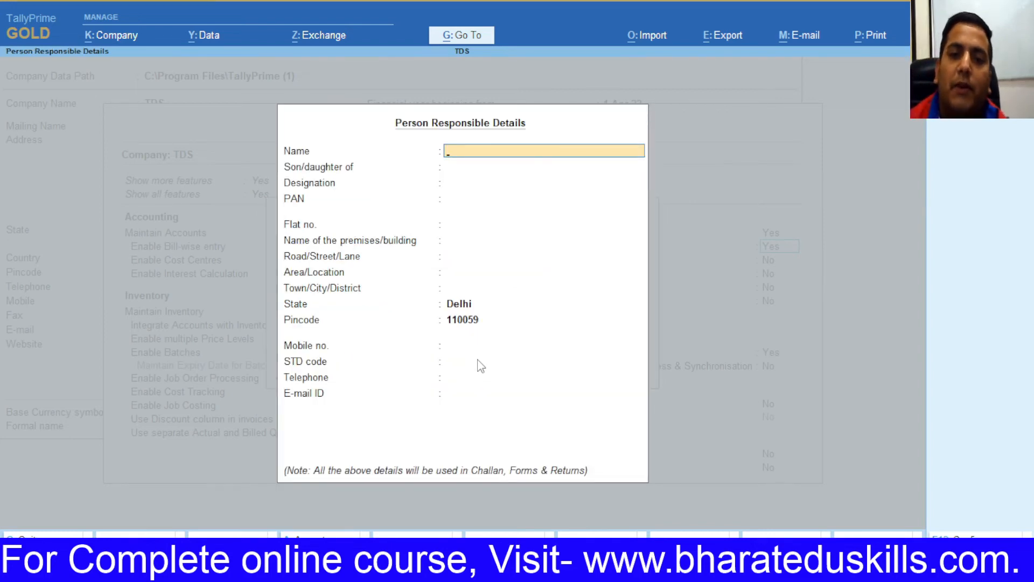